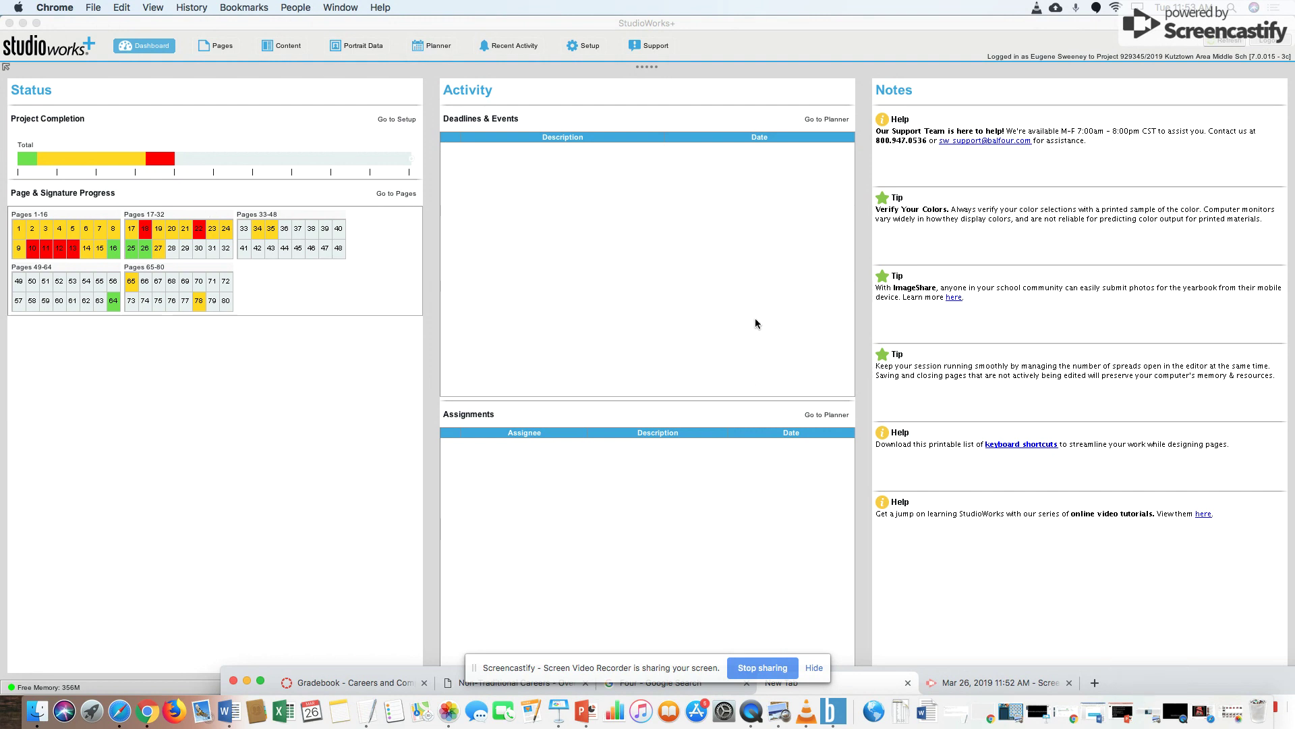
Step: Open the blank pages 76–77 spread from the bottom of the Pages list for editing
click(209, 49)
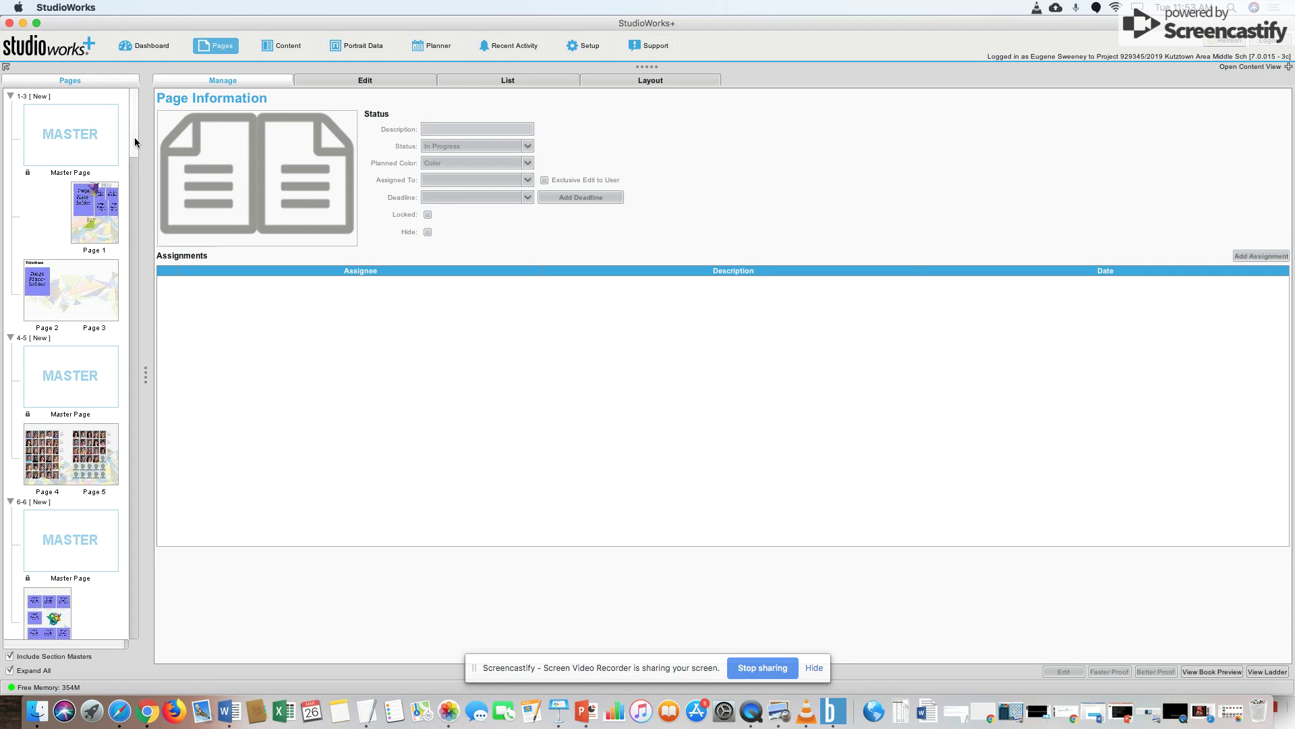
scroll(120, 287, down, 5)
scroll(119, 286, down, 20)
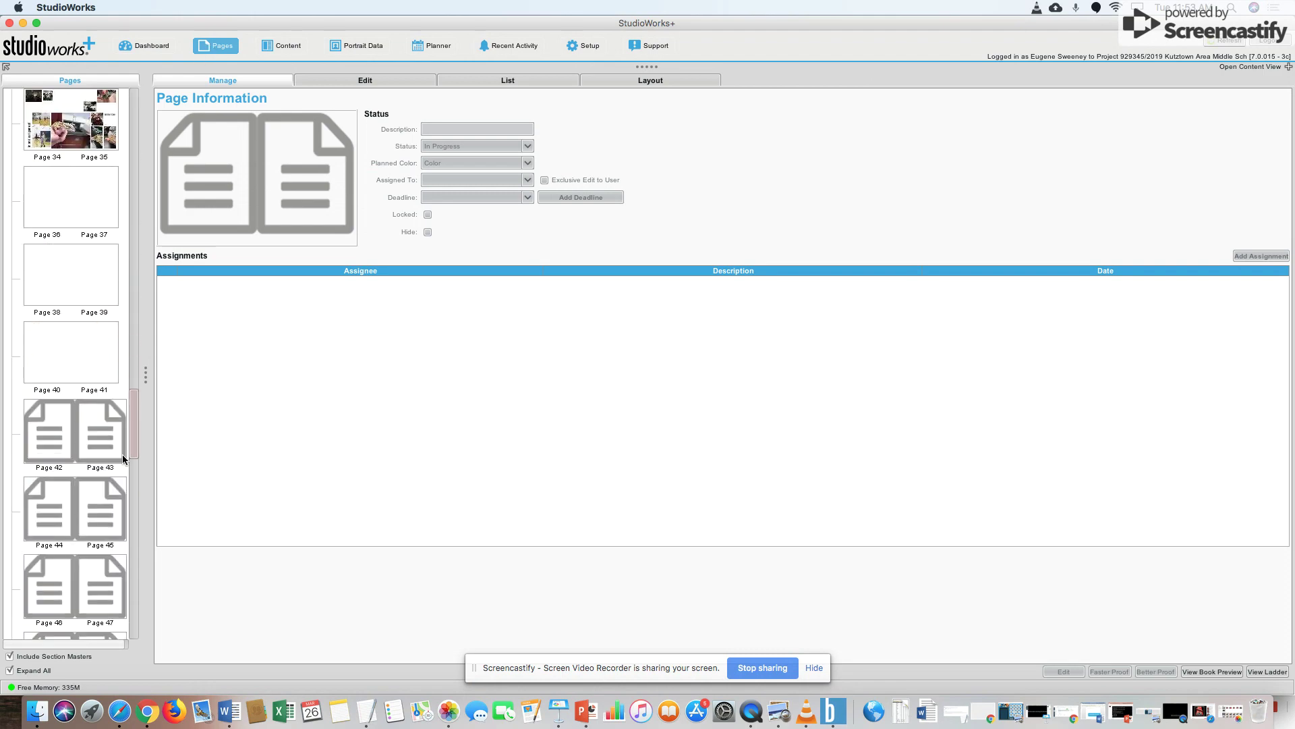
drag(130, 527, 151, 608)
click(49, 338)
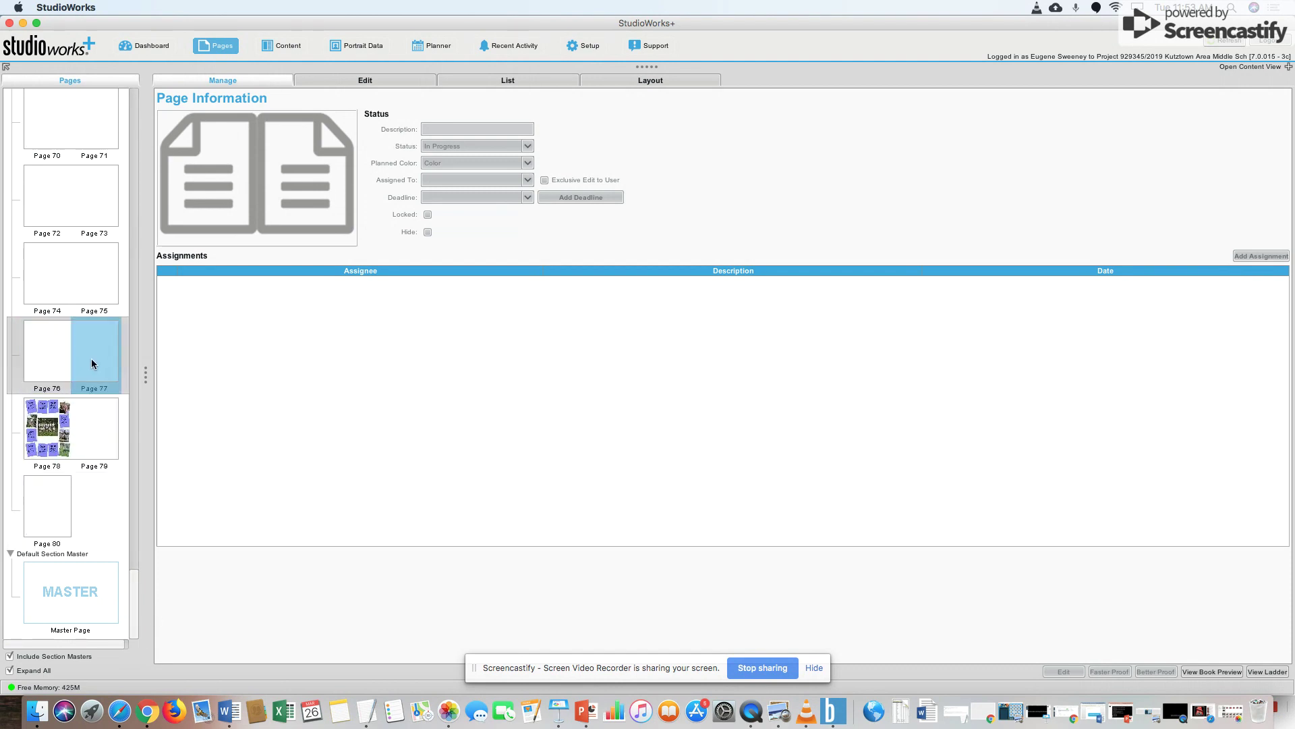
double_click(68, 356)
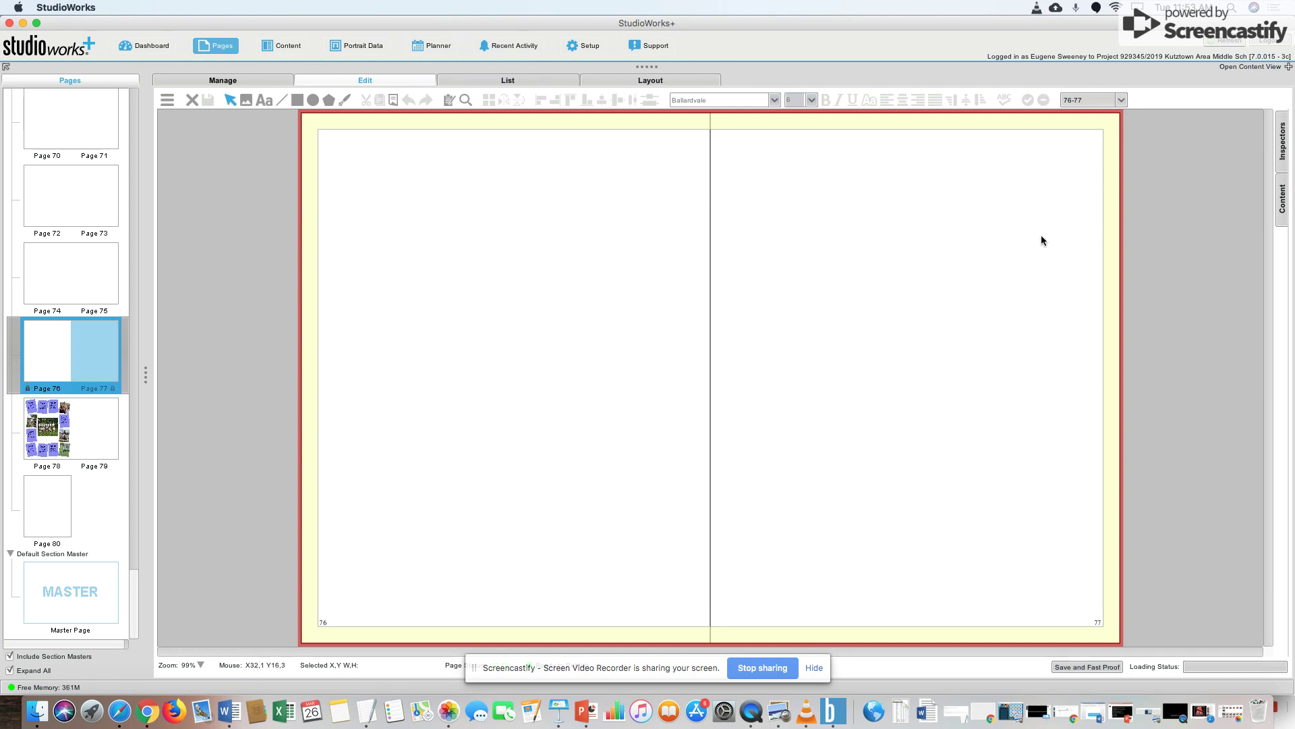
Step: List the 71 Photo Focused templates from the Content panel's Templates source
click(1282, 208)
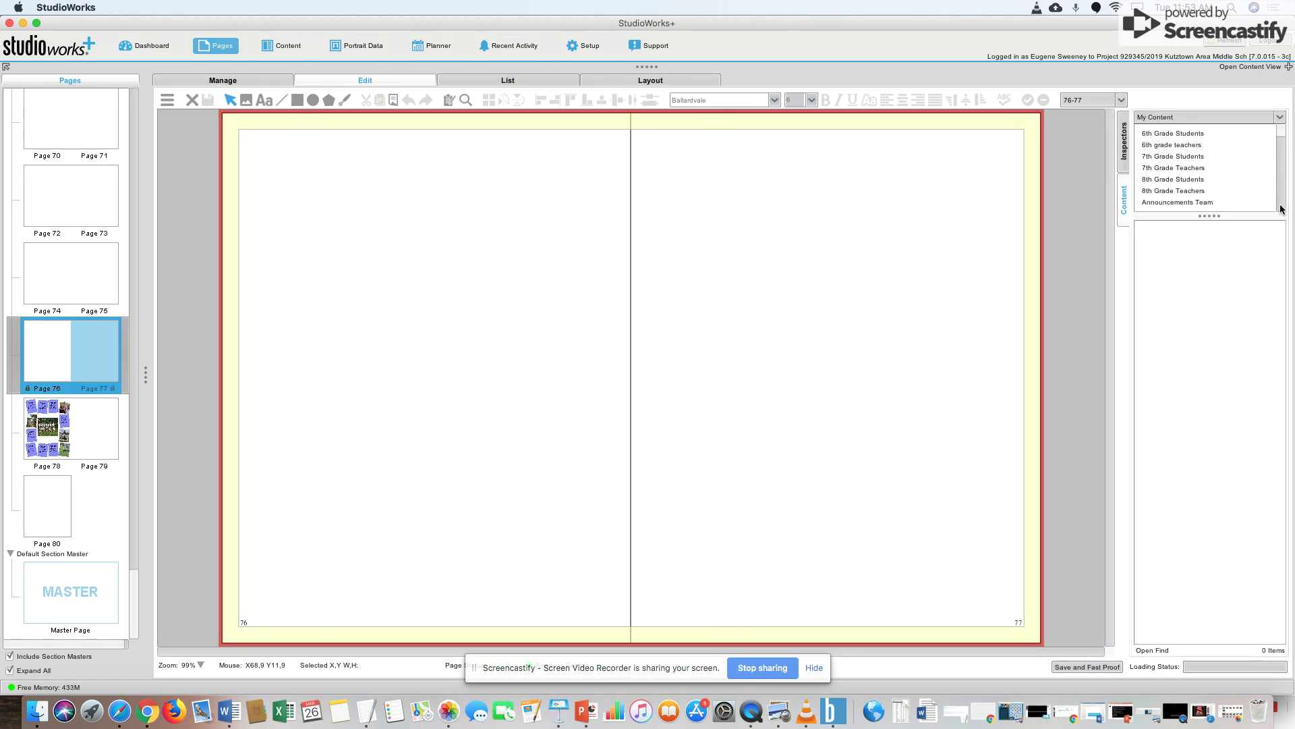
click(1171, 119)
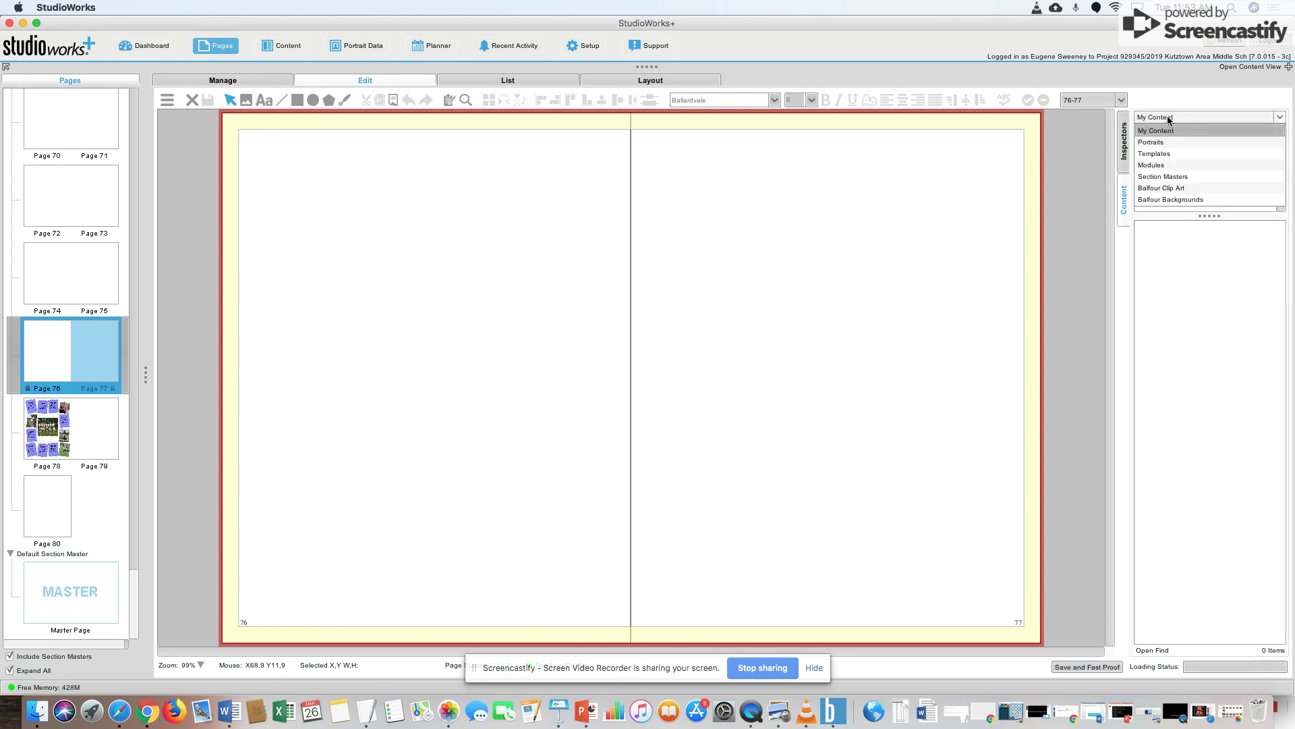
click(1162, 155)
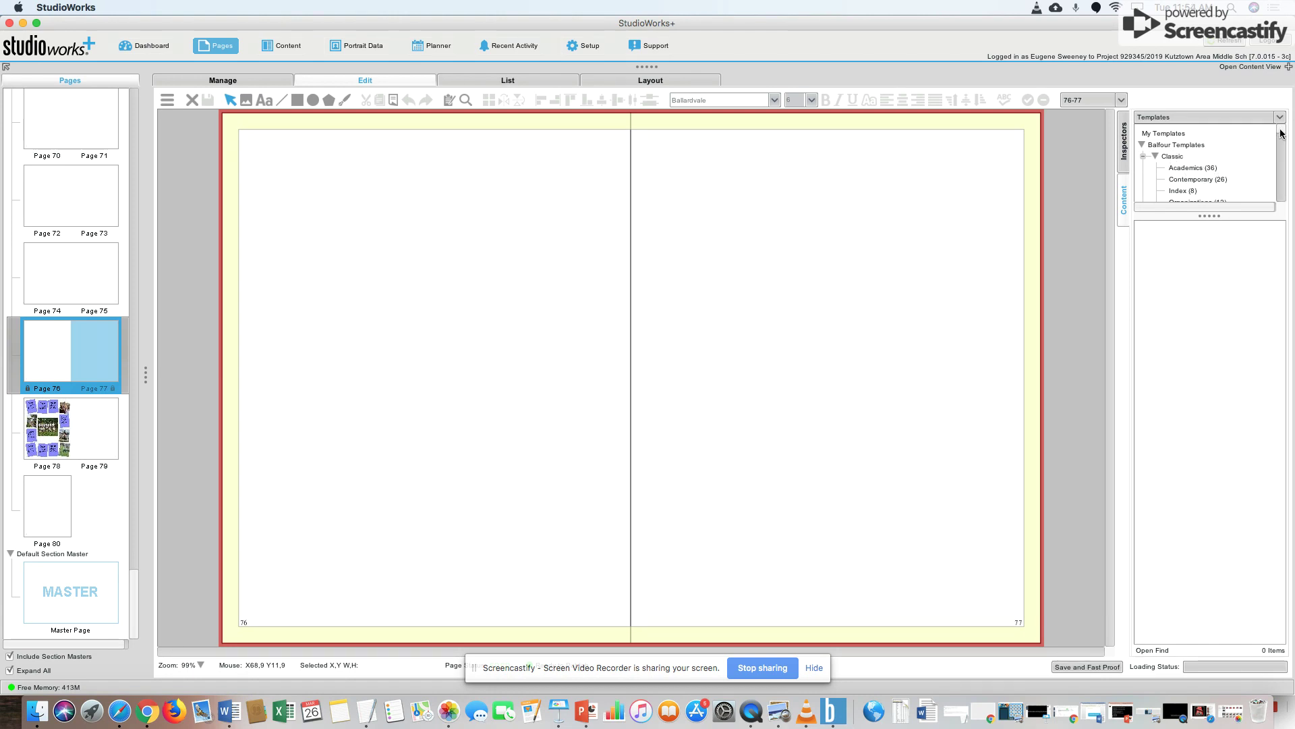
drag(1281, 130, 1281, 141)
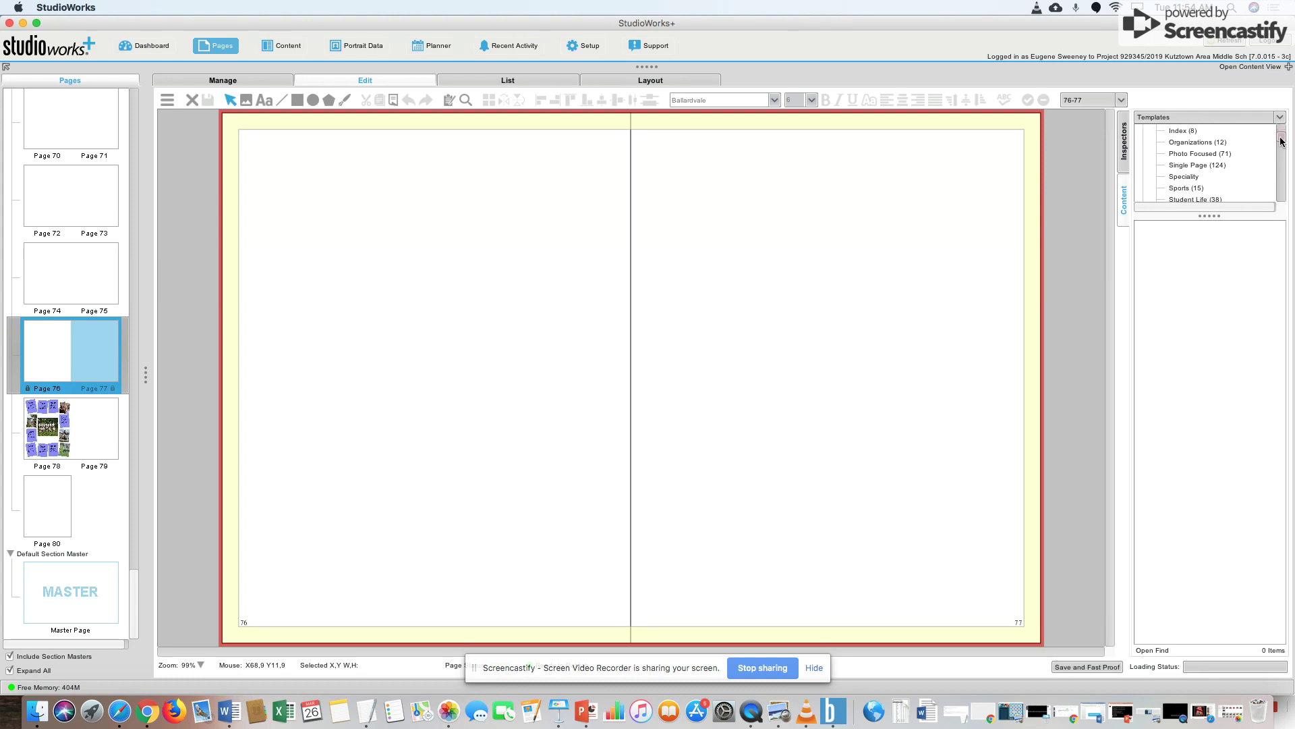
click(1206, 154)
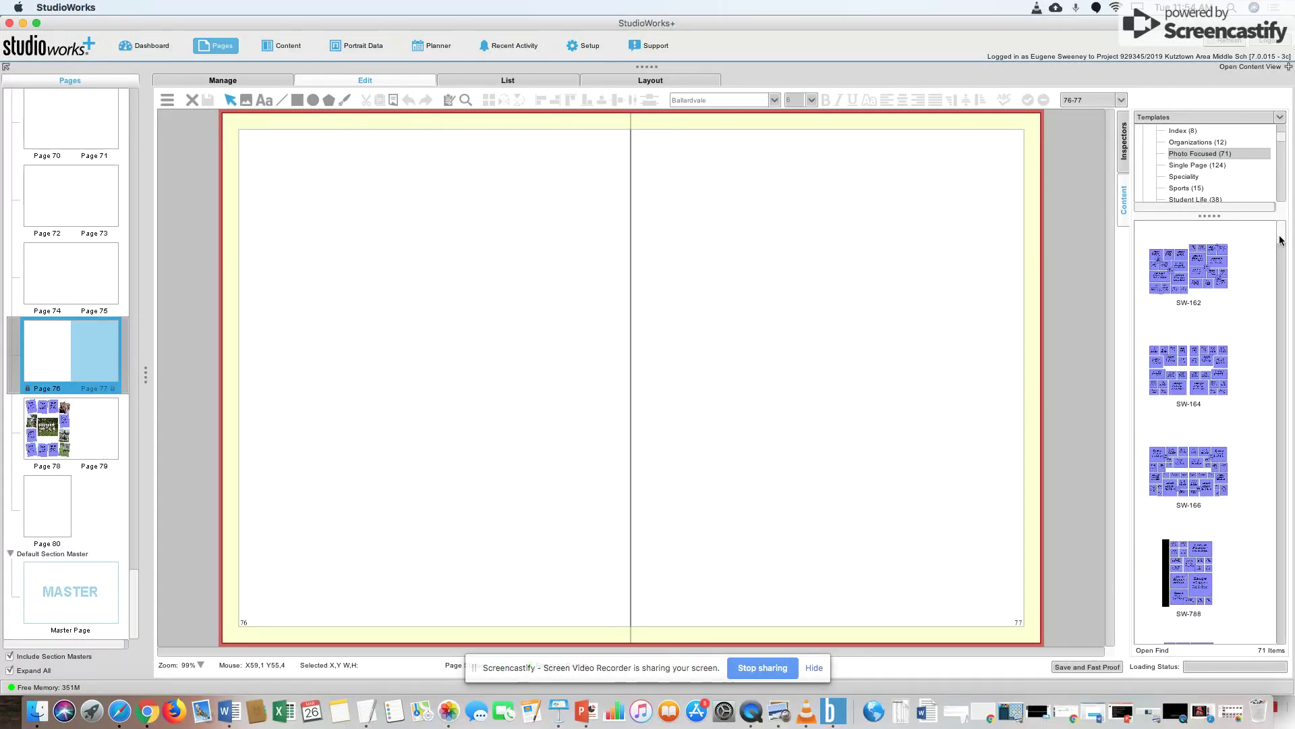
Step: Apply template SW-1238 to the 76–77 spread, confirming the replacement of its contents
drag(1281, 239, 1275, 306)
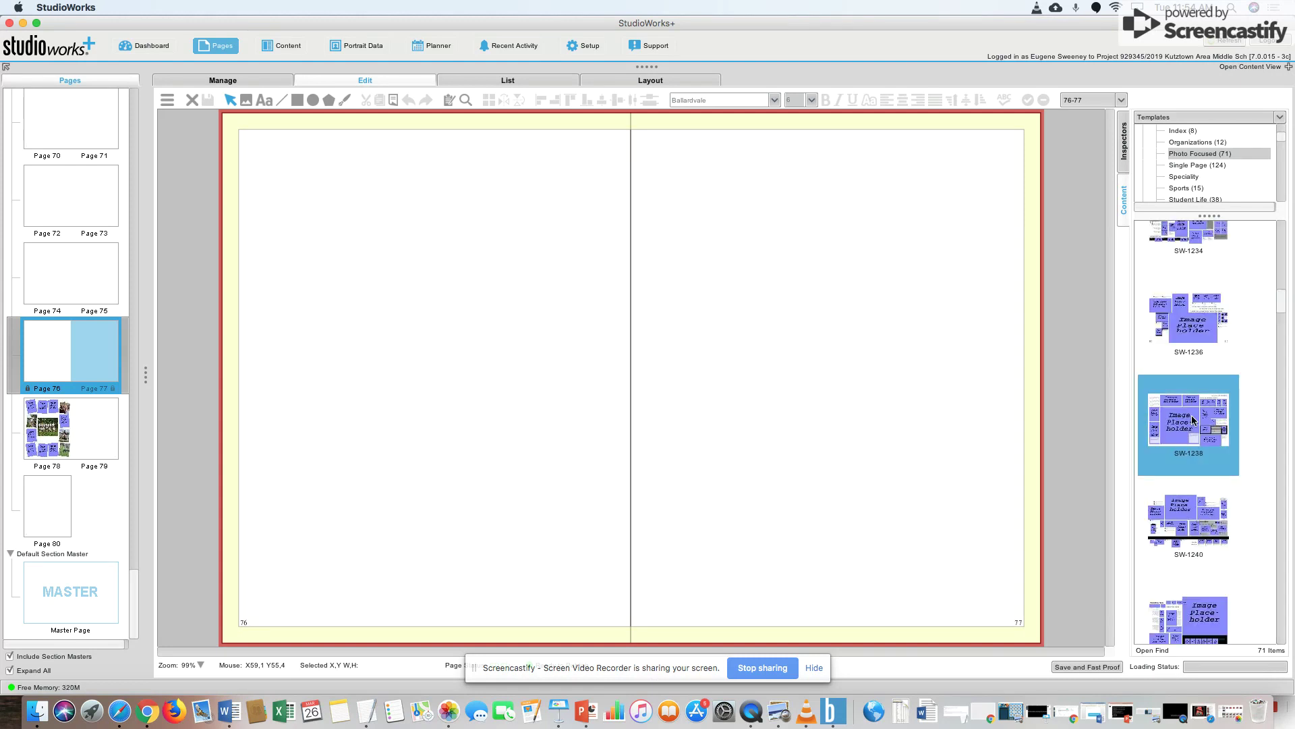
drag(1189, 420, 601, 319)
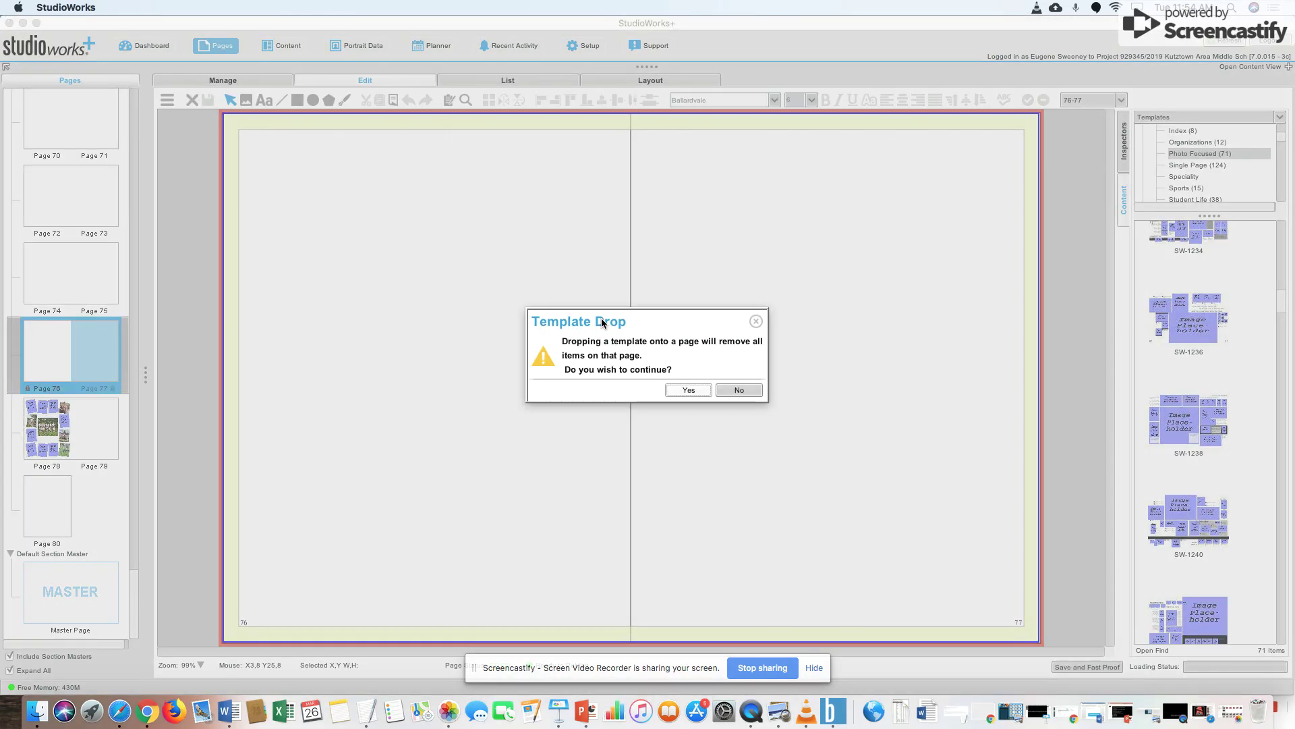
click(687, 389)
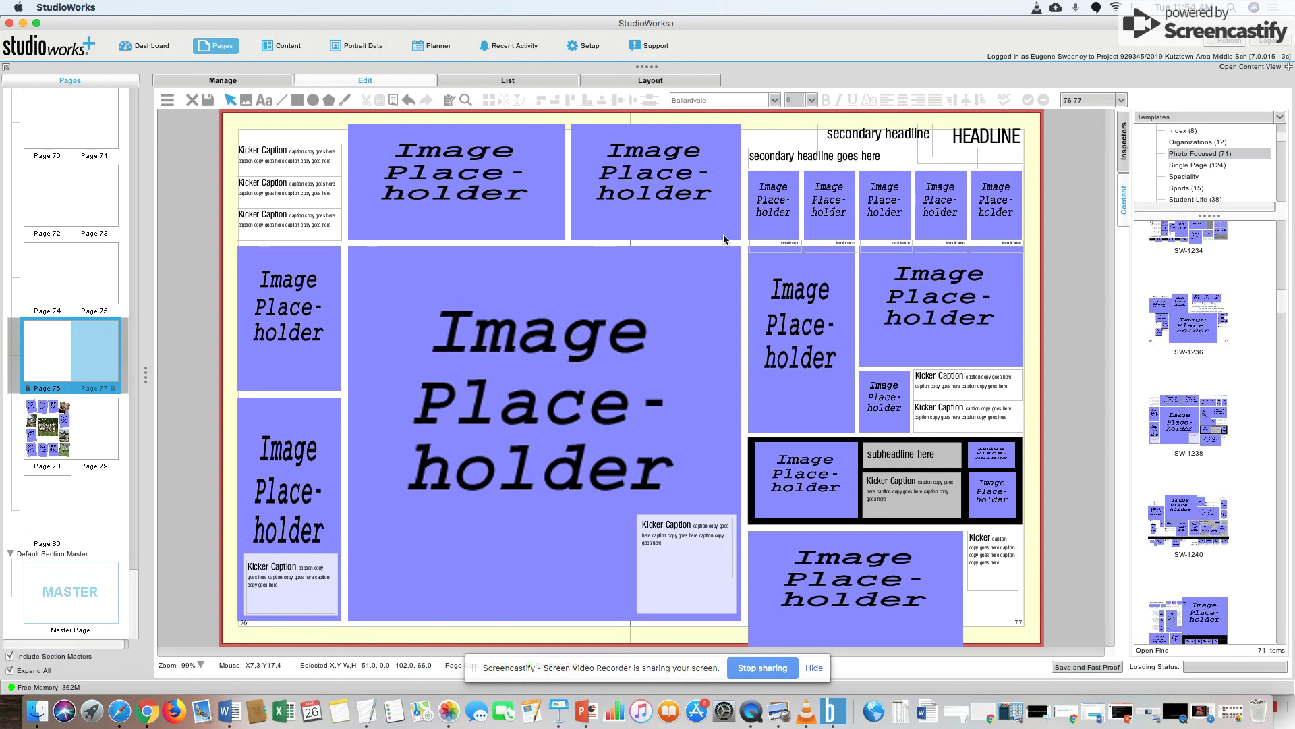
Step: Place stage photo IMG_0589.JPG, scaled to fit, in the top-left image placeholder
click(1284, 68)
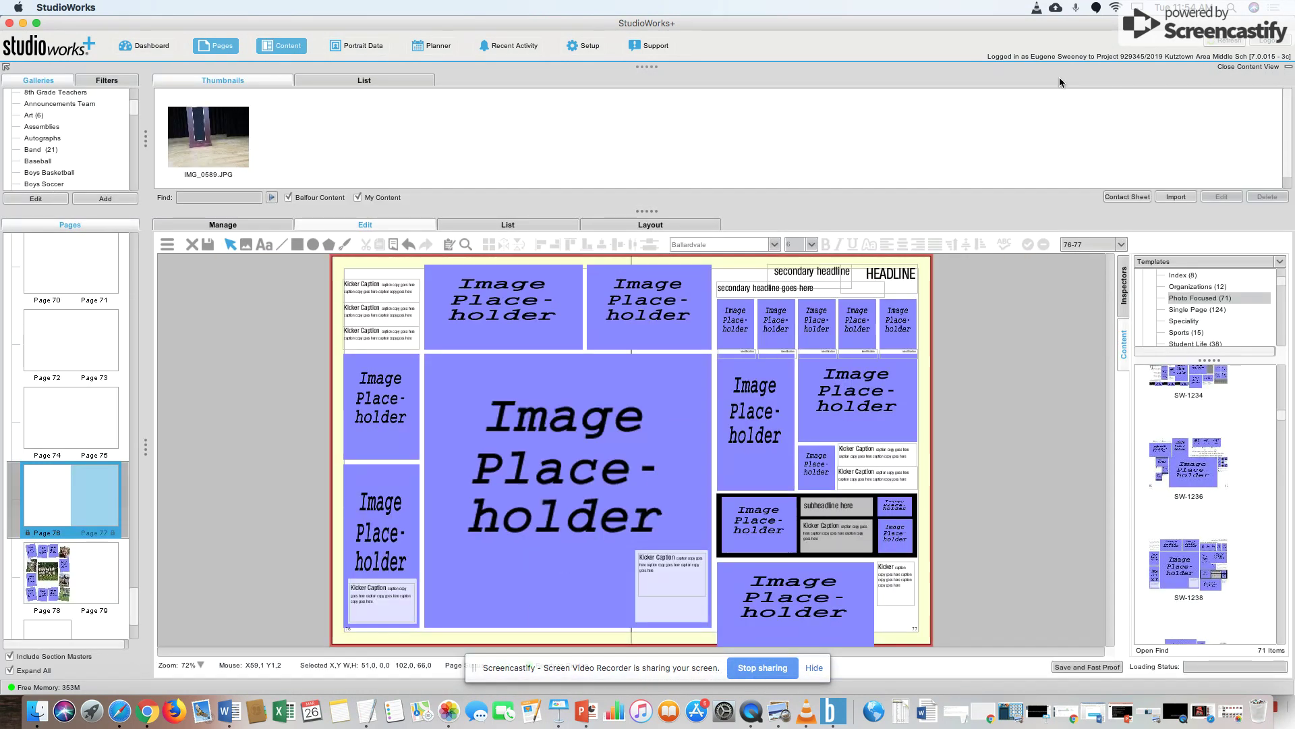
drag(191, 130, 472, 293)
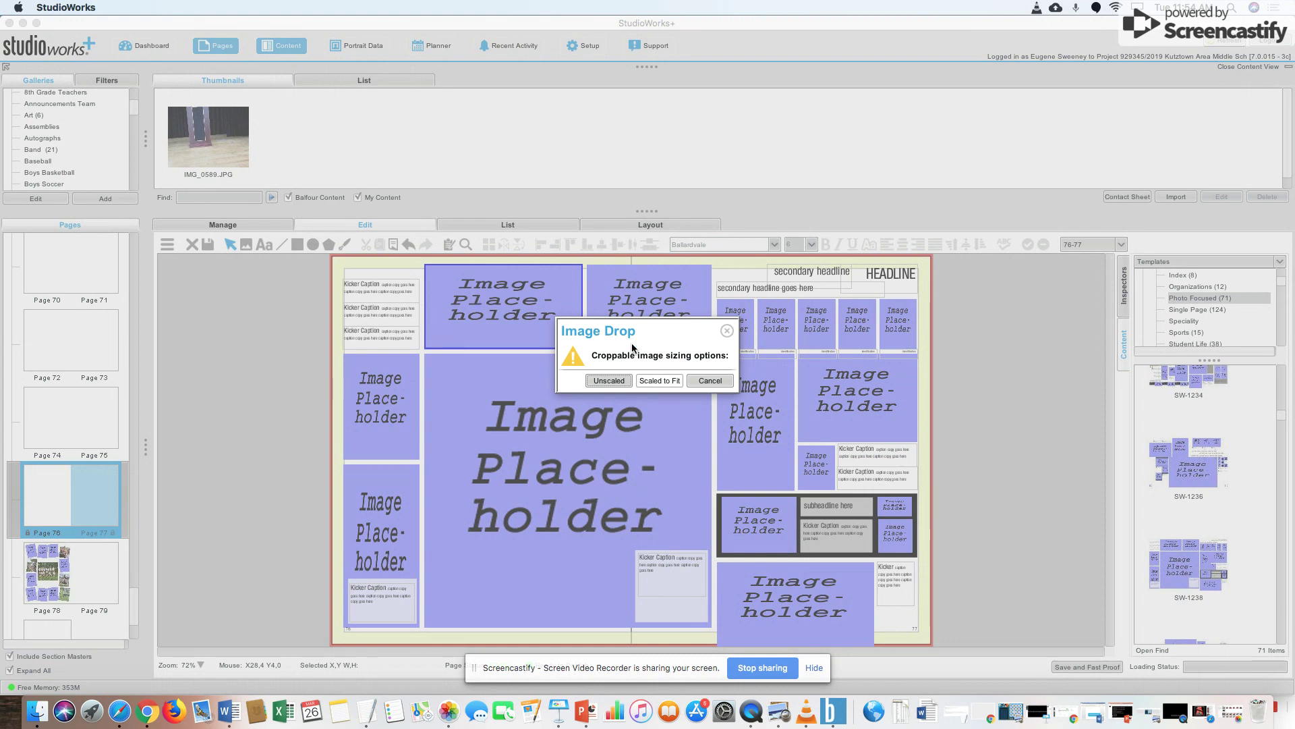
click(651, 380)
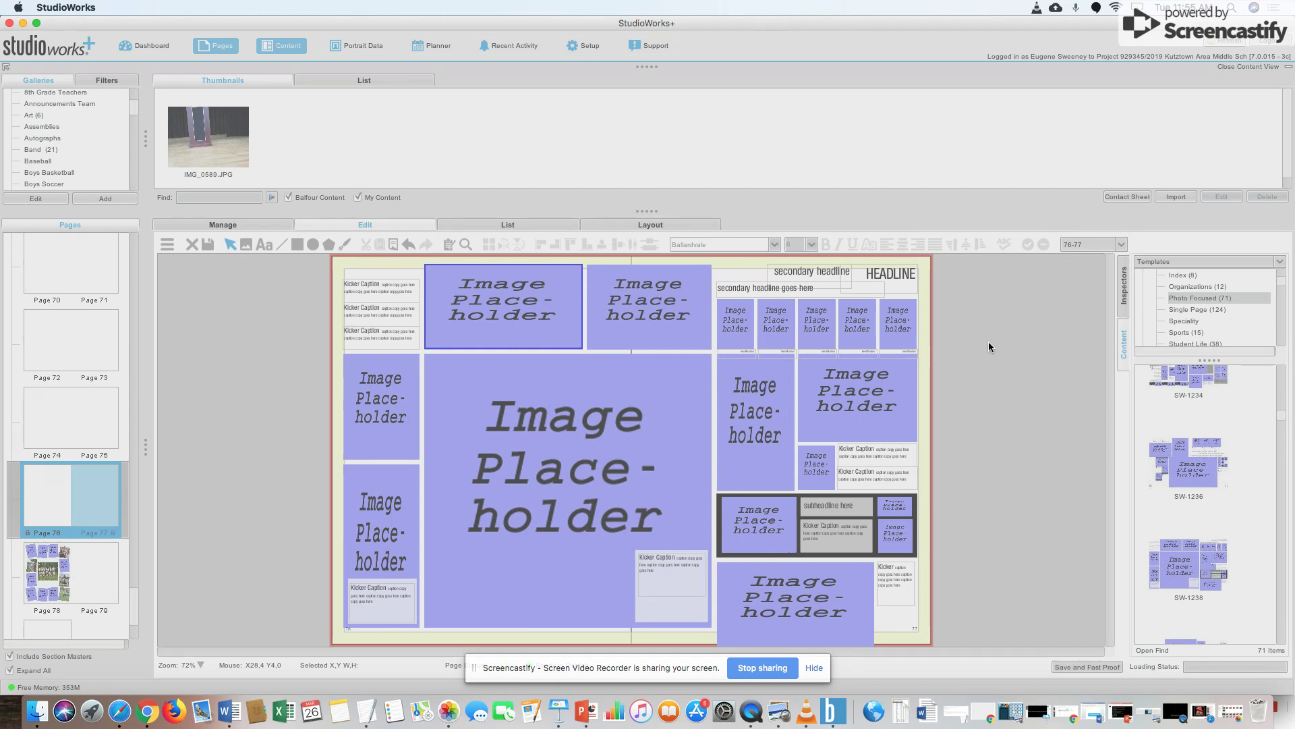
drag(989, 346, 500, 295)
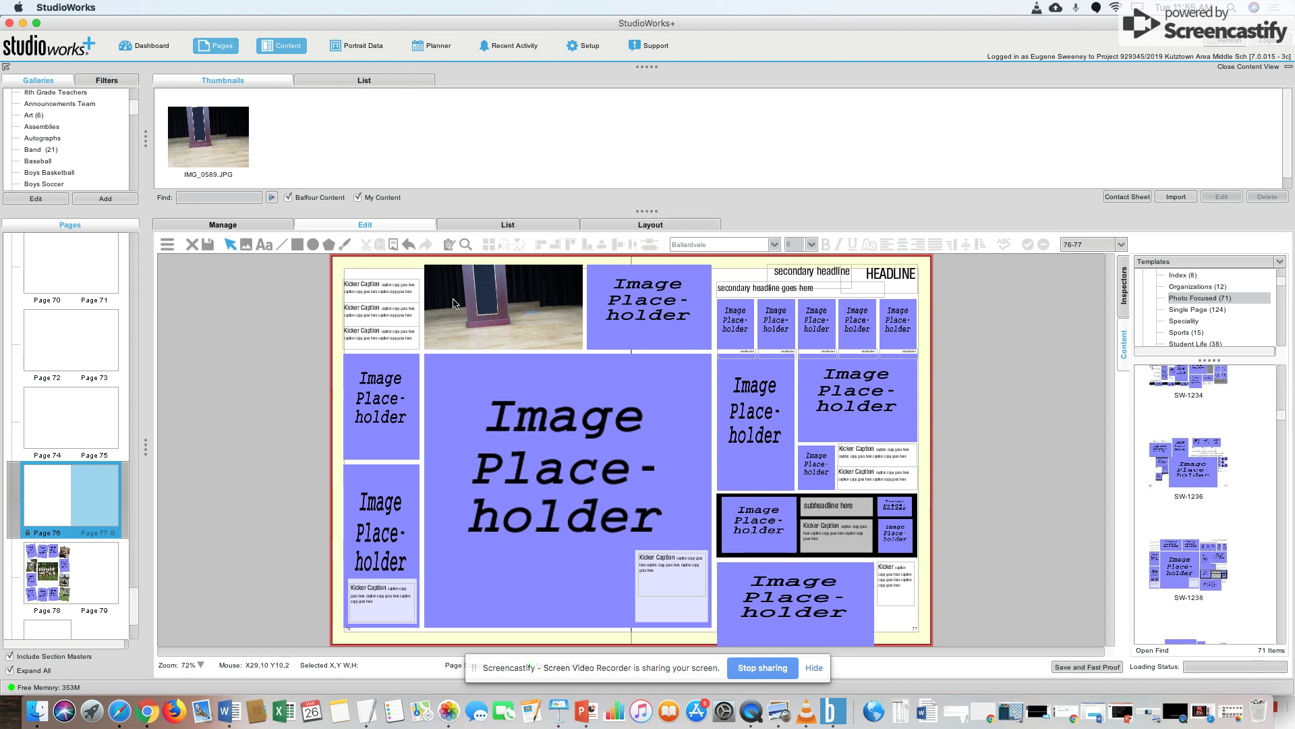
Step: Replace the top-left frame's photo with IMG_0444.JPG from the Spelling Bee (42) gallery
click(257, 177)
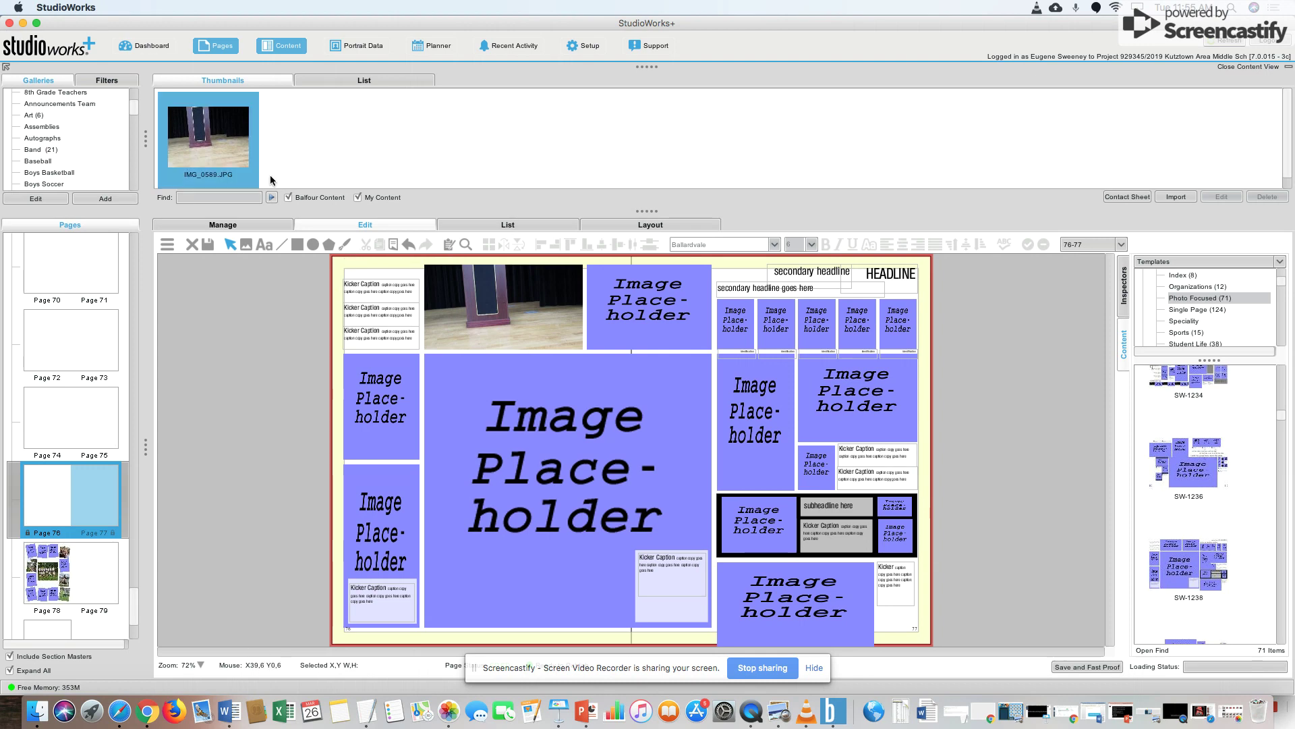
super+click(188, 152)
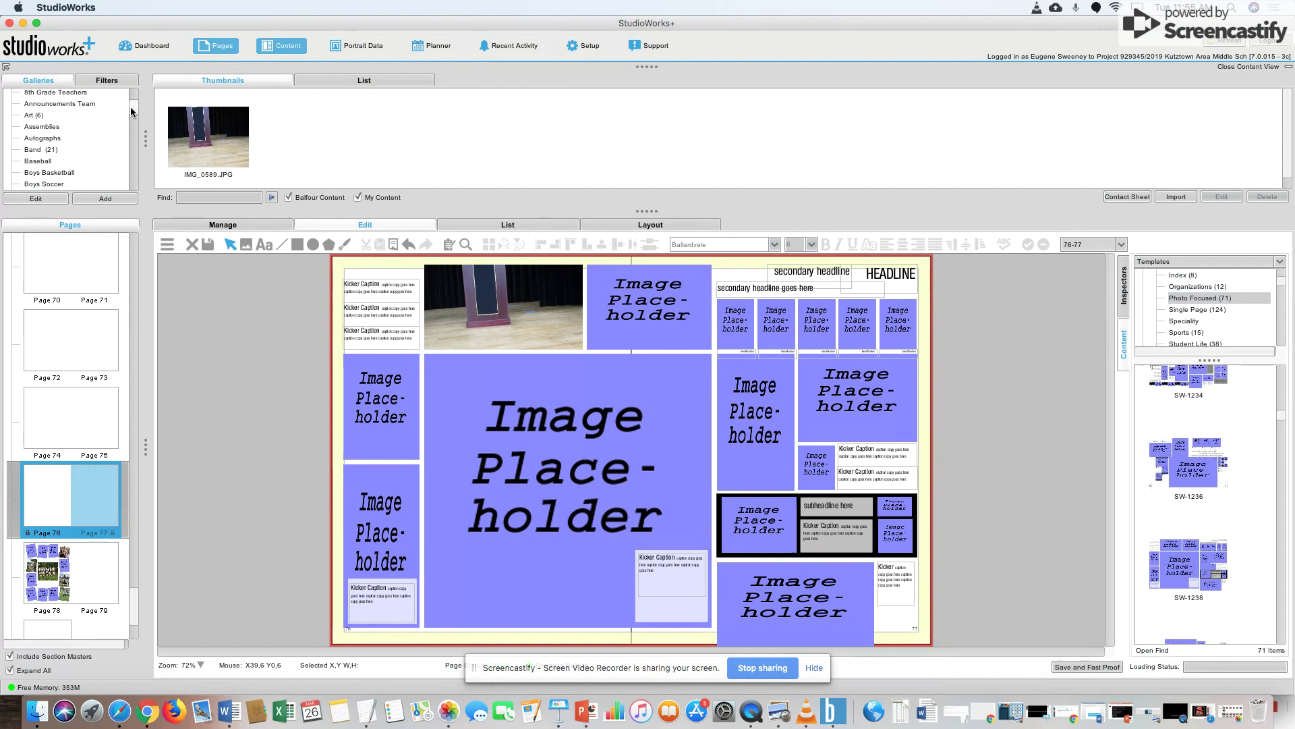
scroll(131, 139, down, 10)
click(42, 160)
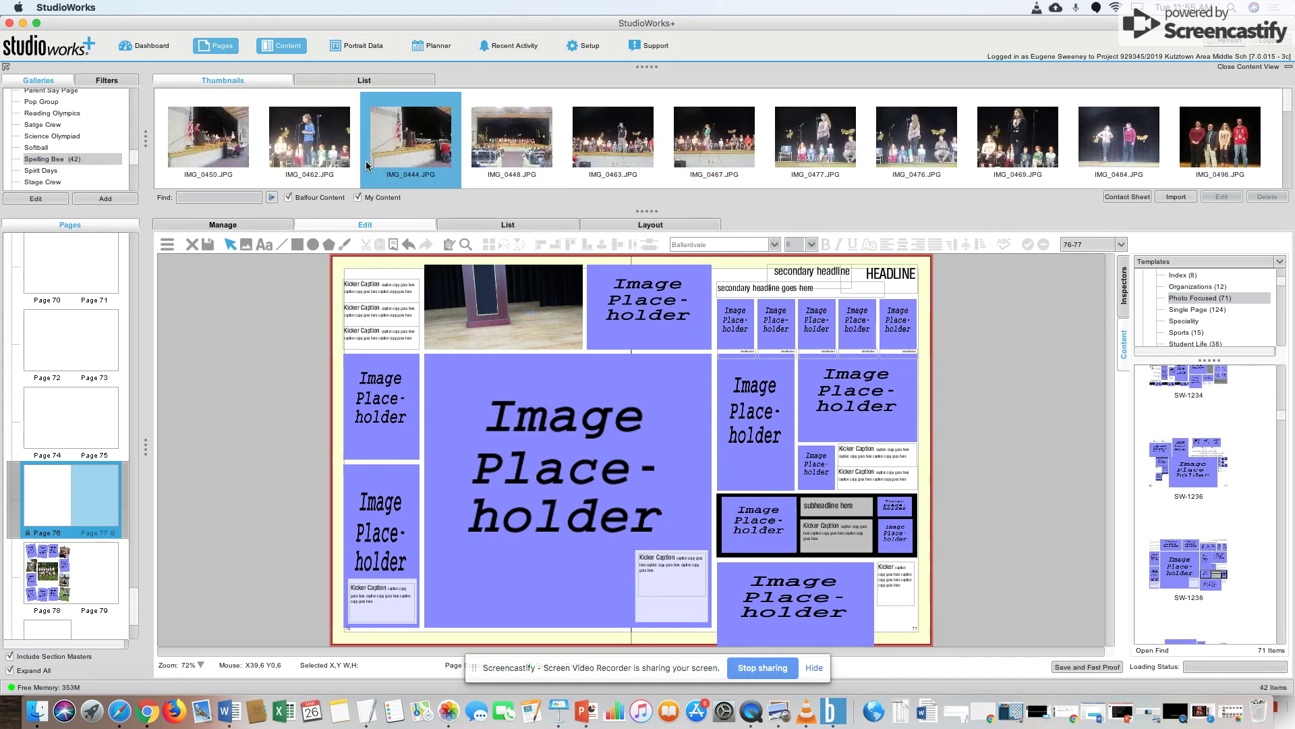
drag(368, 165, 473, 302)
click(659, 376)
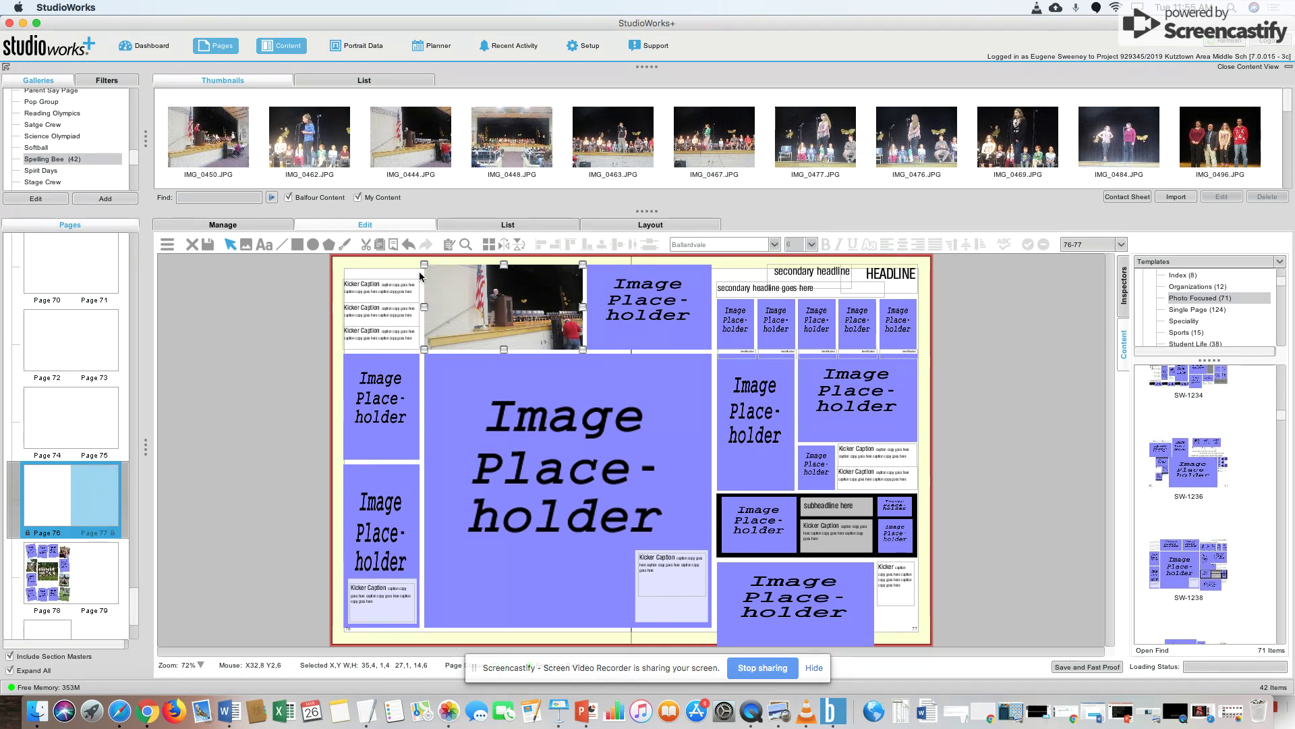
Step: Delete both kicker caption boxes from page 76's top-left corner
click(387, 285)
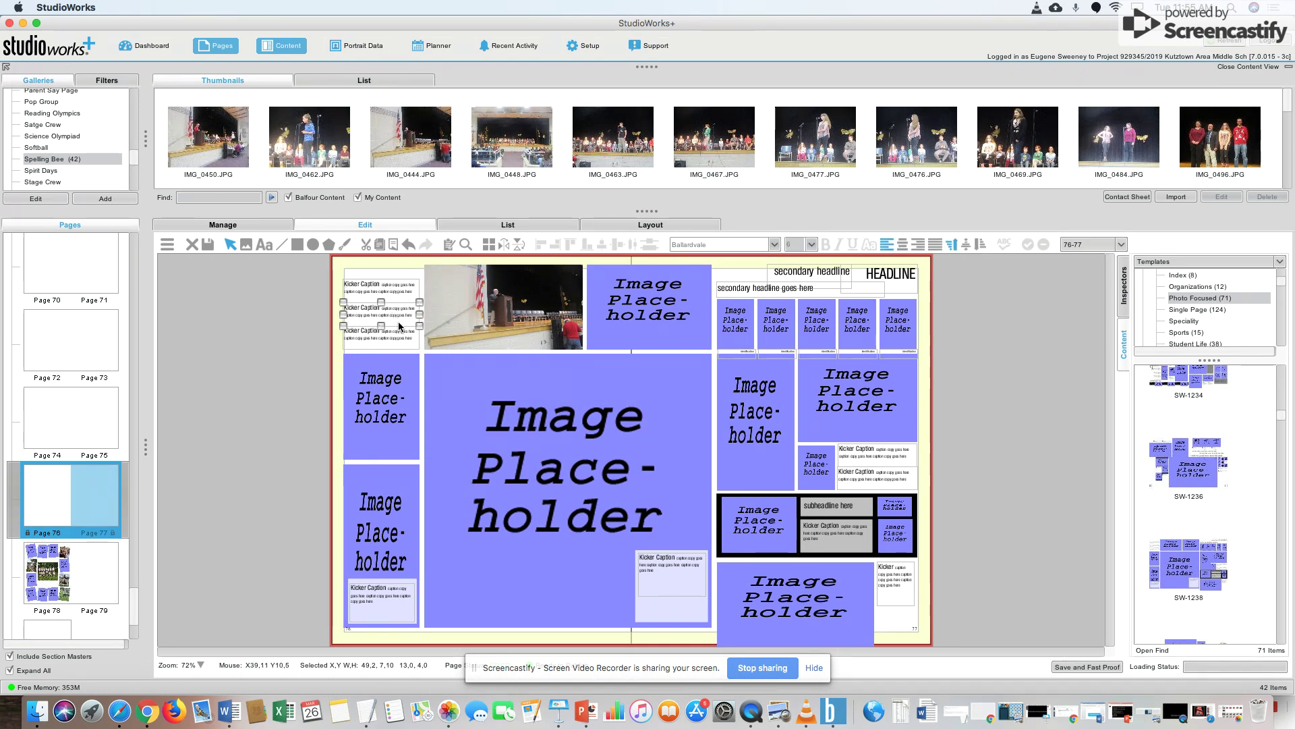
click(401, 338)
click(396, 296)
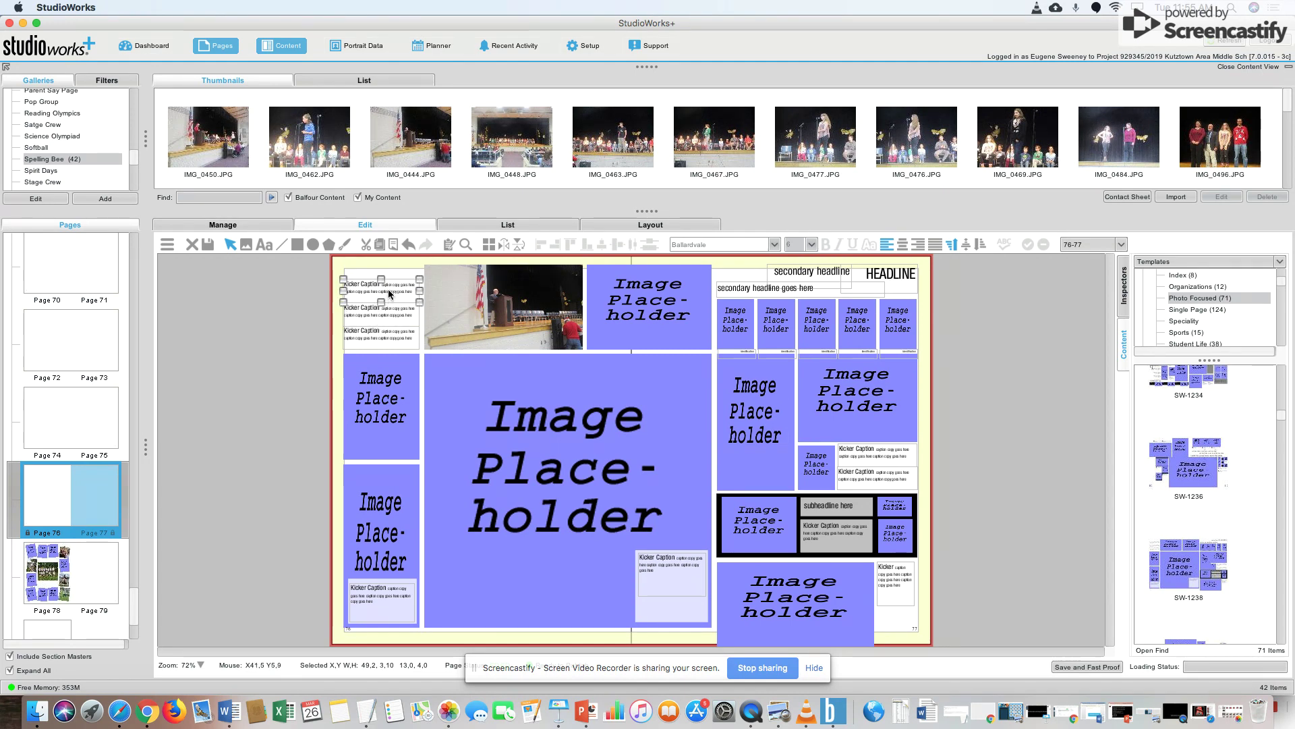
key(Delete)
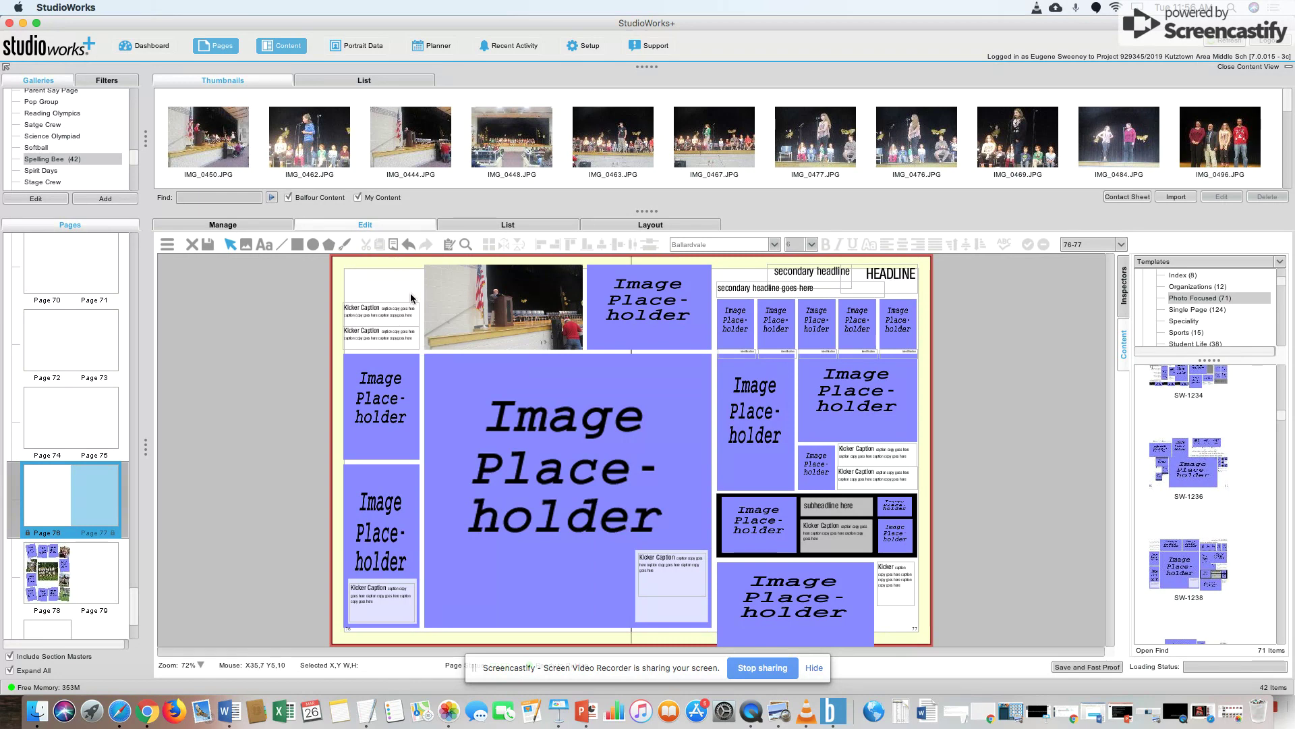
click(399, 320)
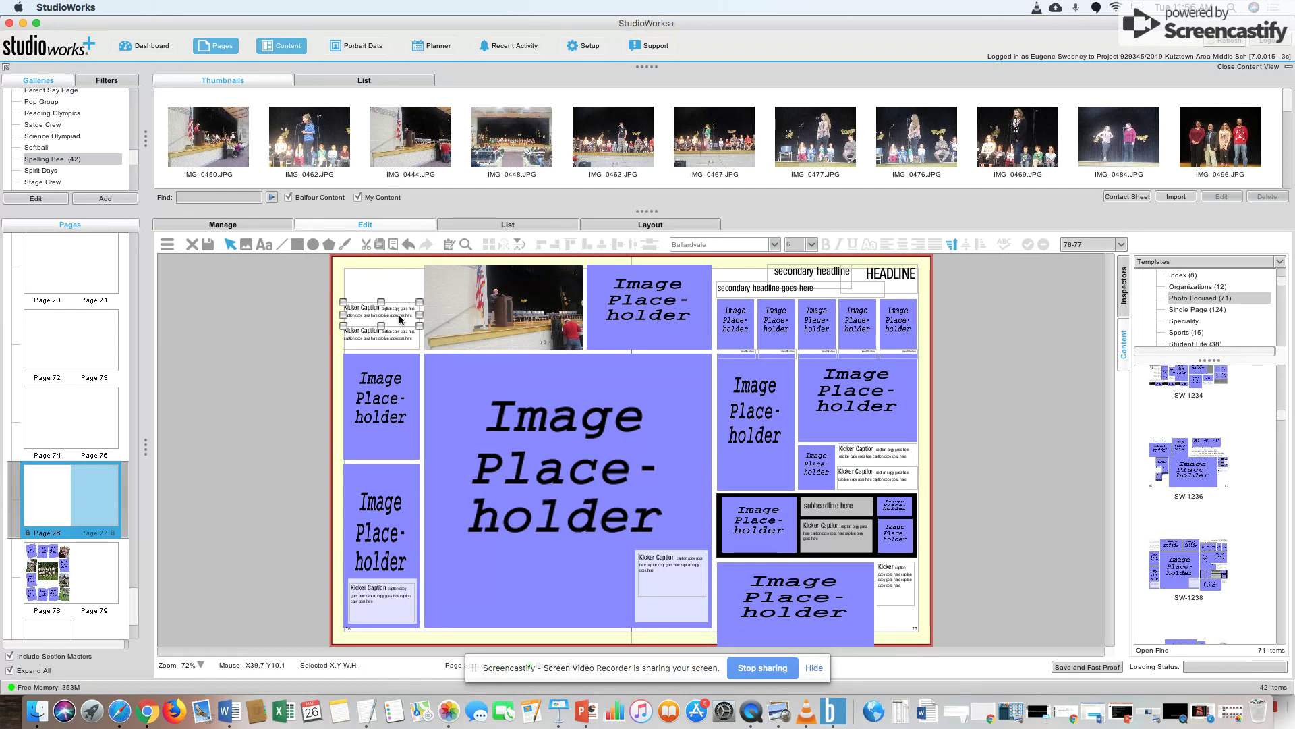
drag(399, 320, 381, 275)
key(Delete)
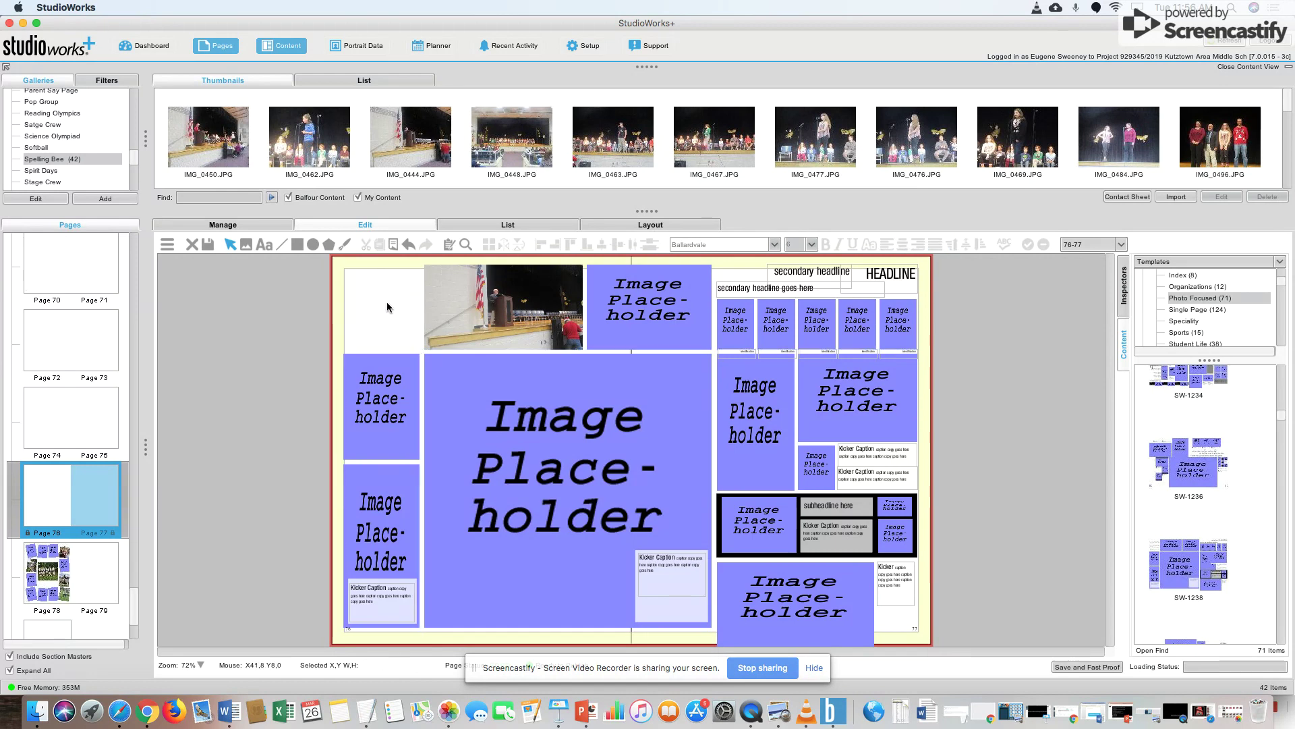
Step: Draw a small image placeholder at page 76's top-left
click(247, 245)
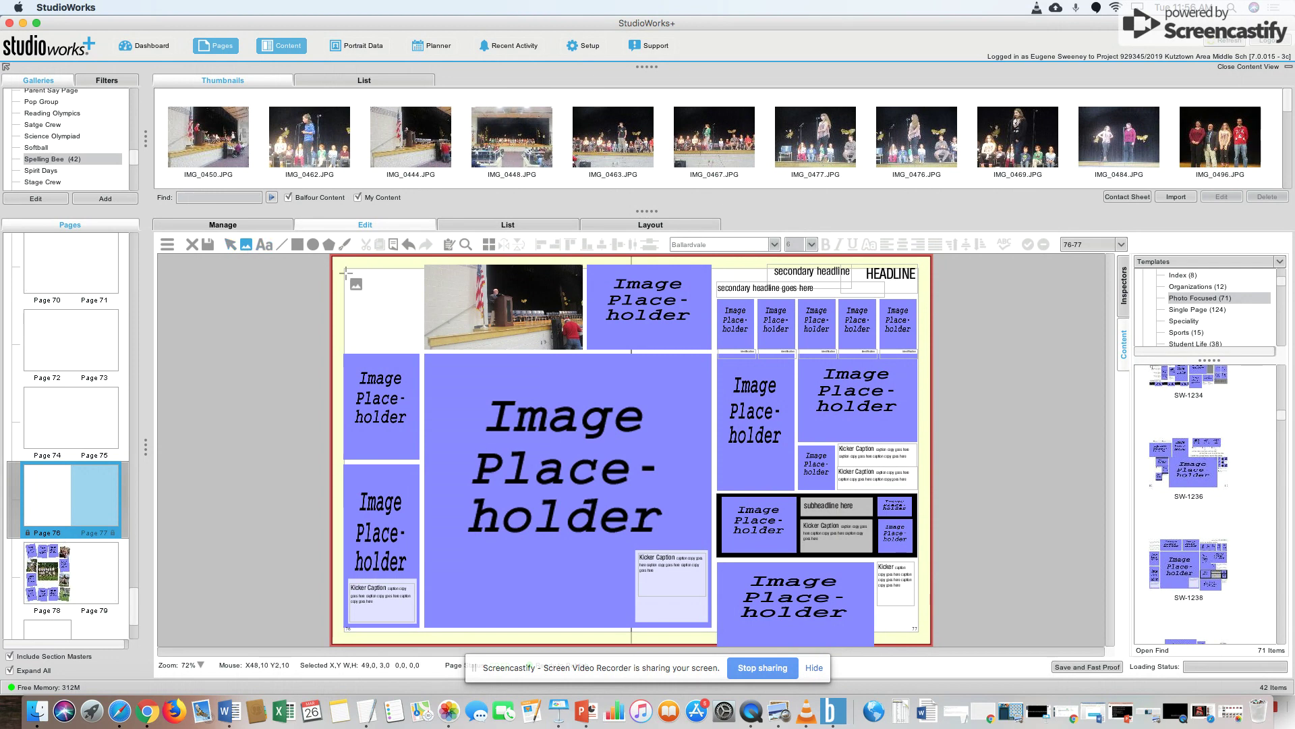
drag(344, 273, 421, 348)
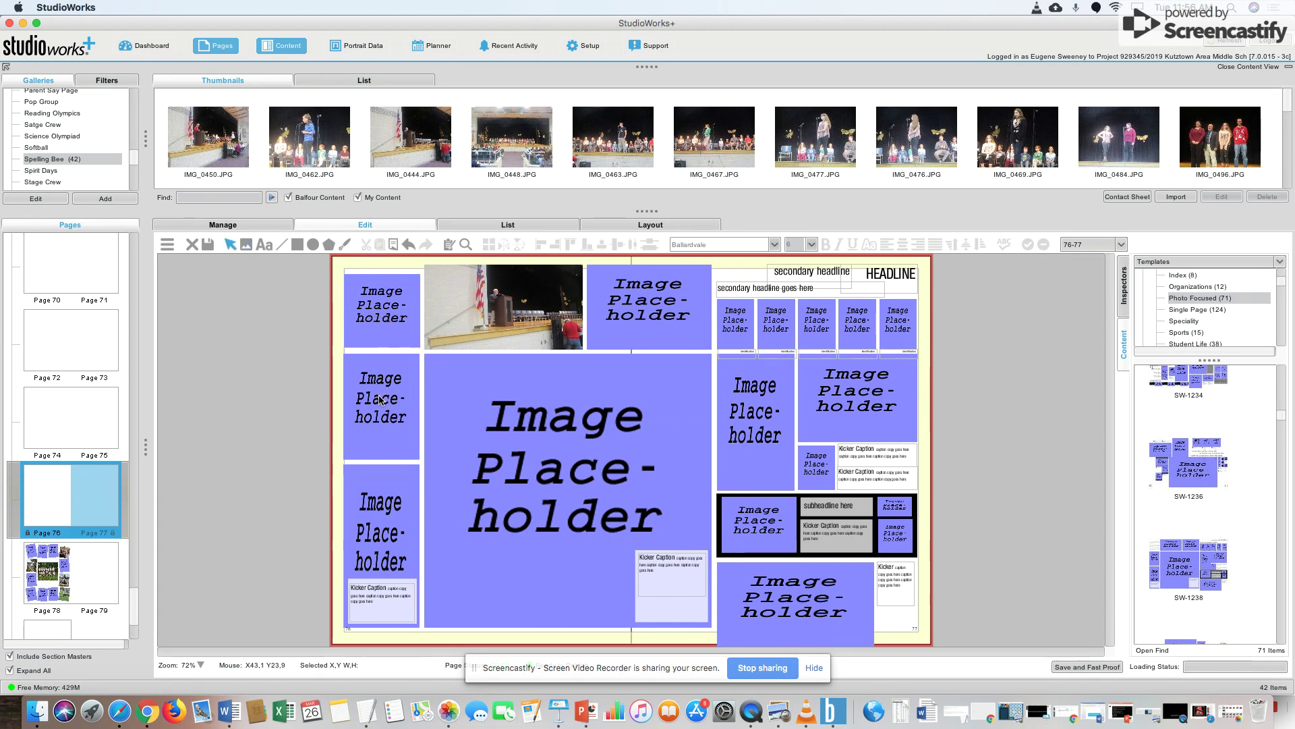
click(229, 245)
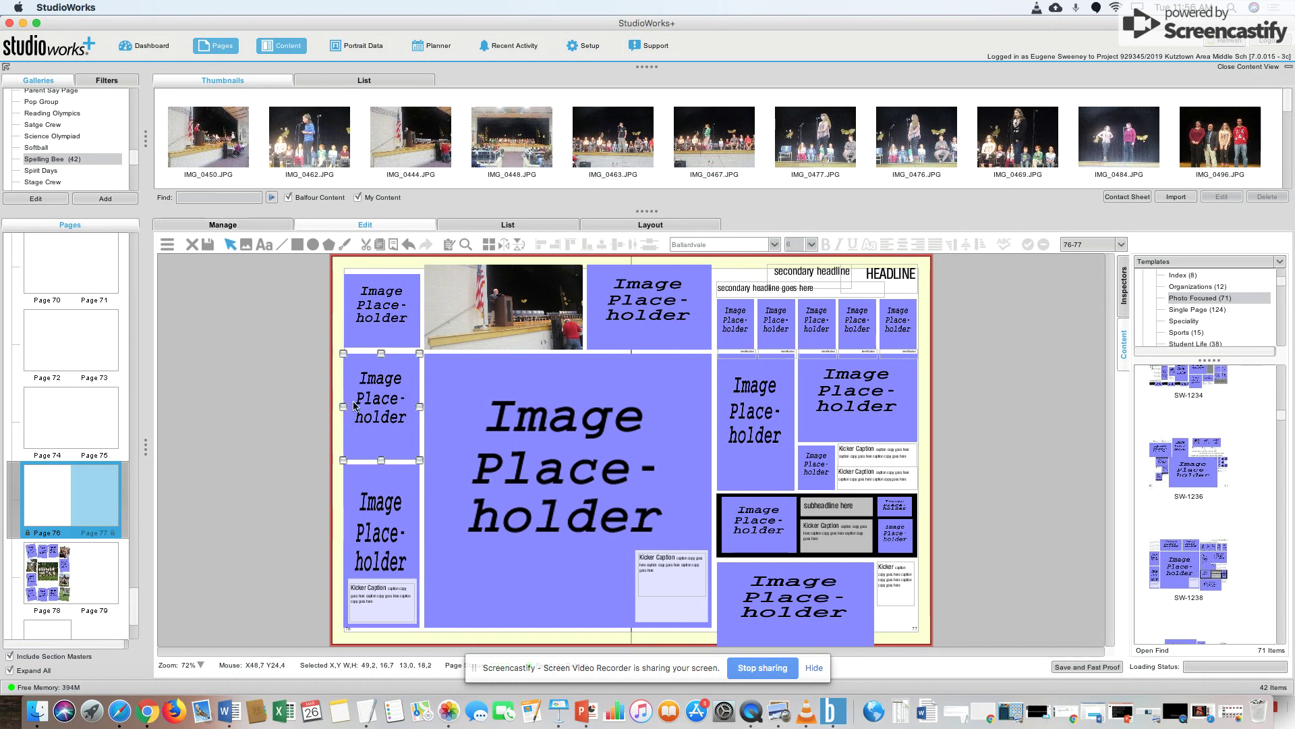
Step: Replace the left-middle image placeholder with a new empty text frame
click(372, 408)
key(Delete)
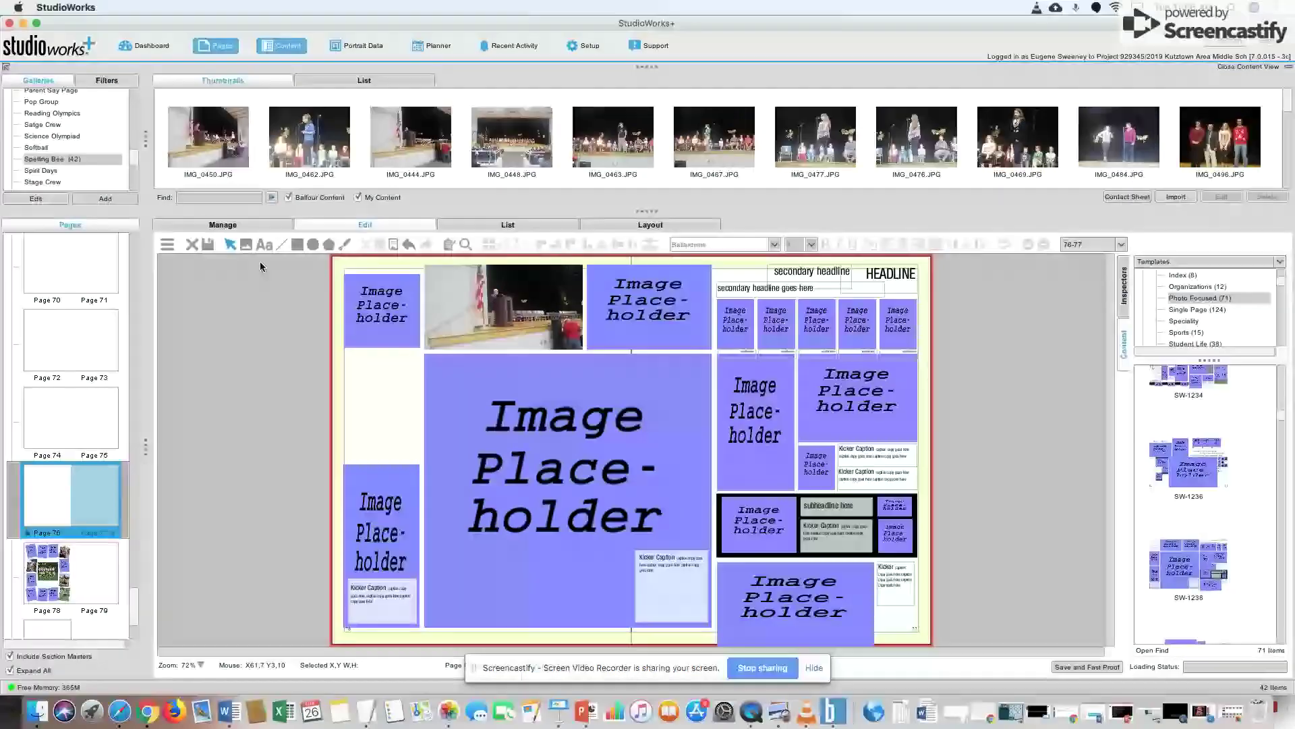
click(262, 244)
drag(345, 352, 420, 465)
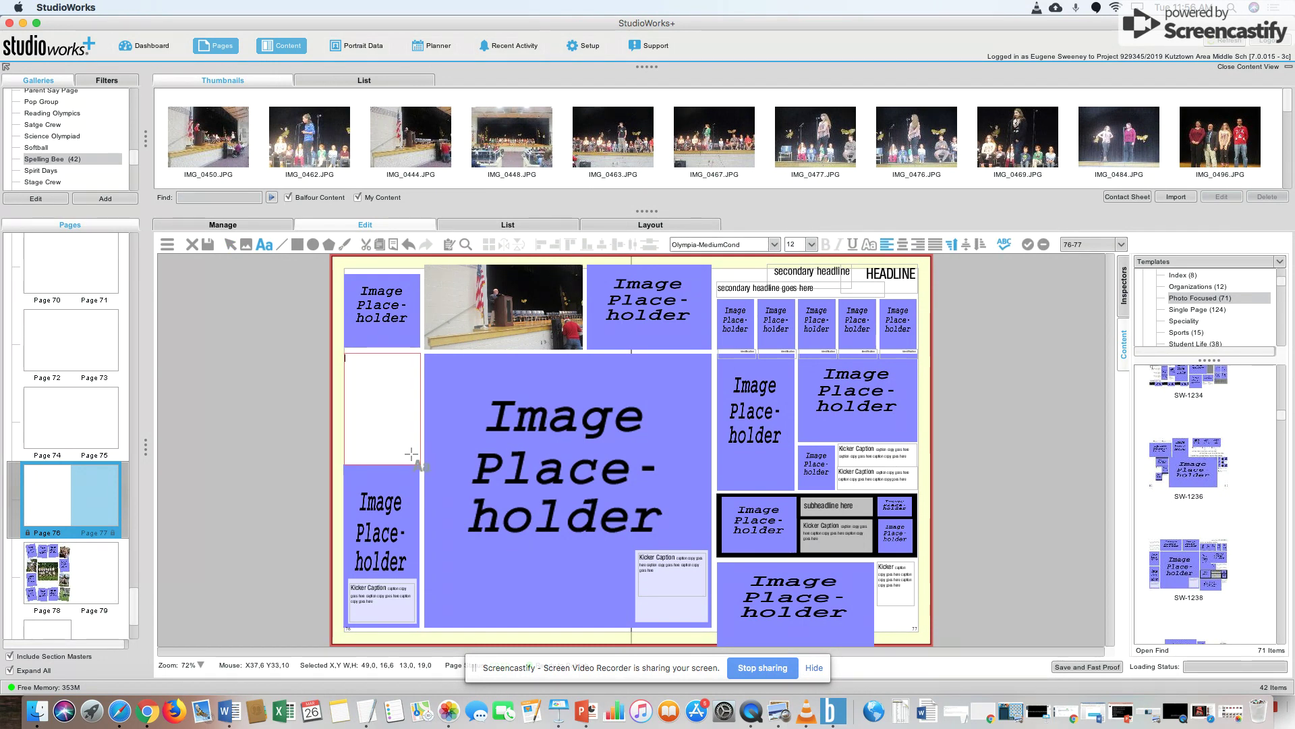
Step: Save the 76–77 spread and log out of the yearbook project
click(207, 245)
click(207, 246)
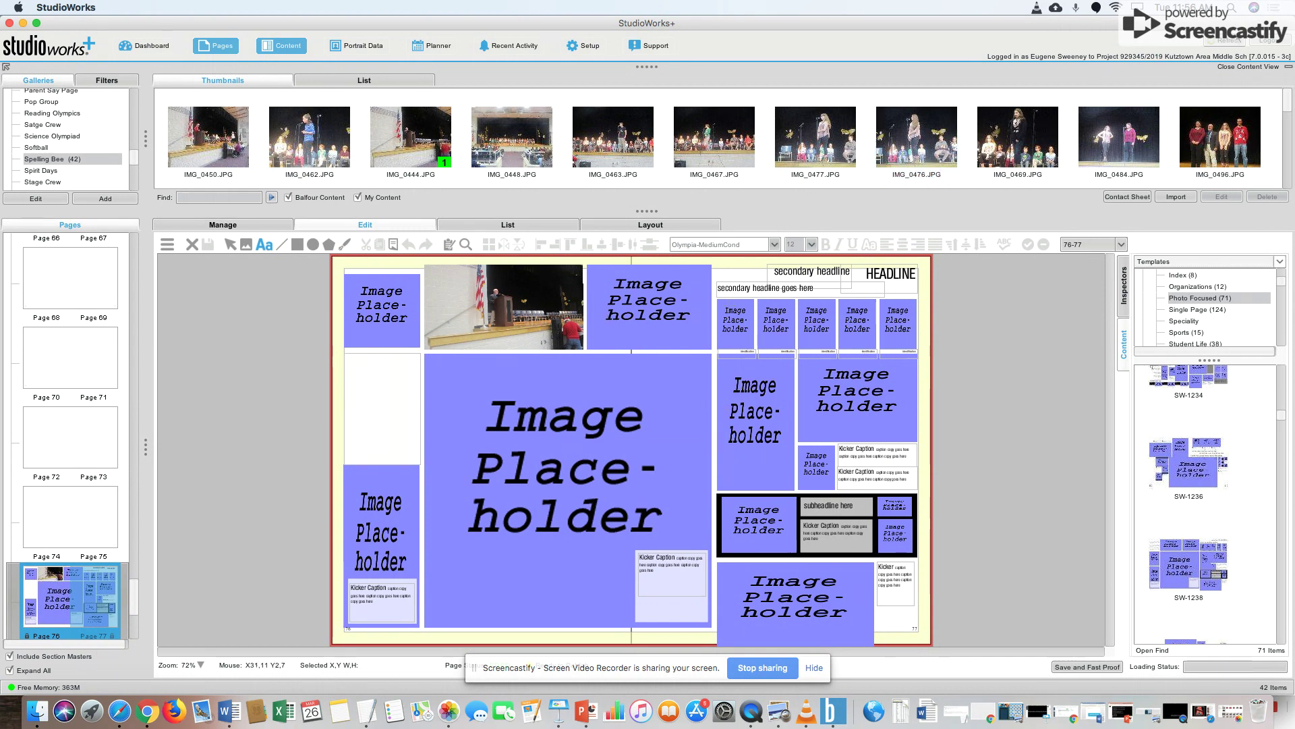
click(1266, 46)
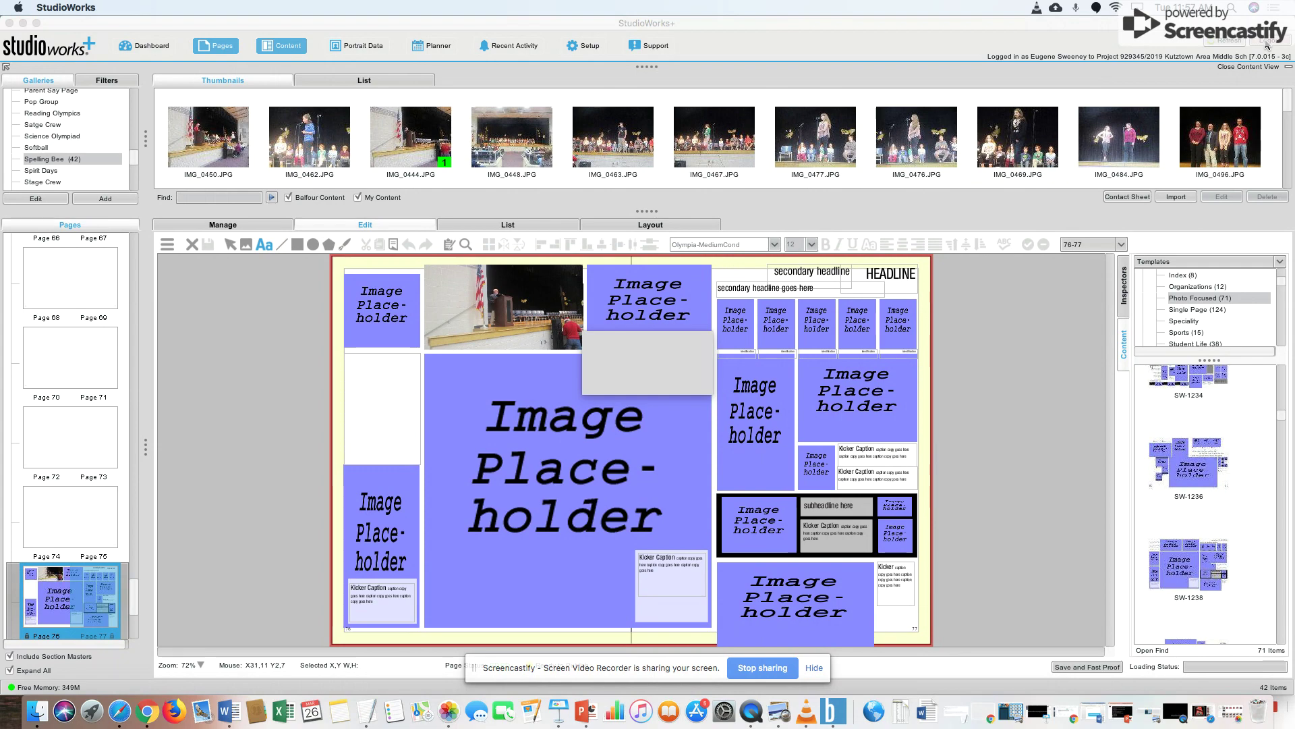